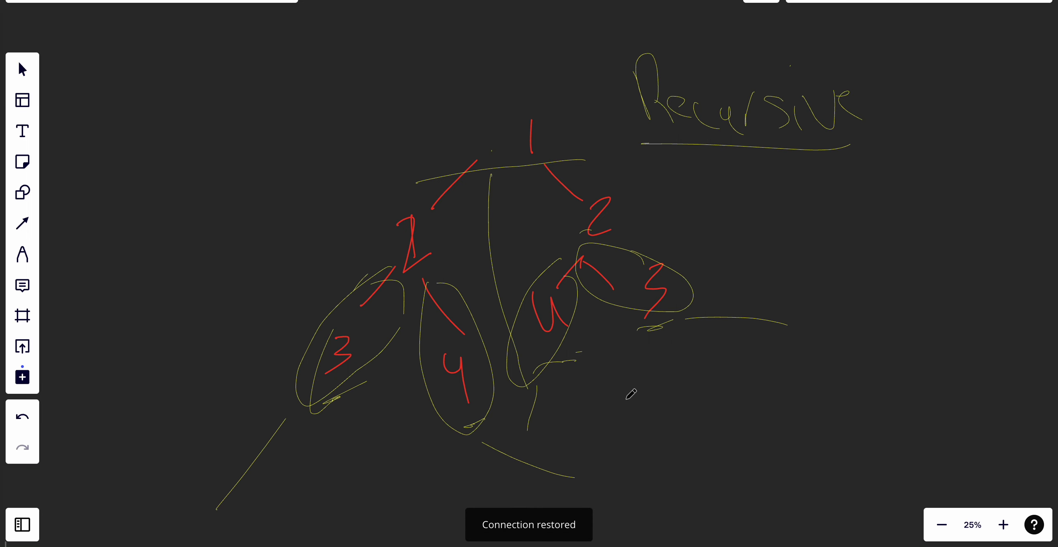
- Delete every existing sketch from the Miro board
key("ctrl+a")
key("Delete")
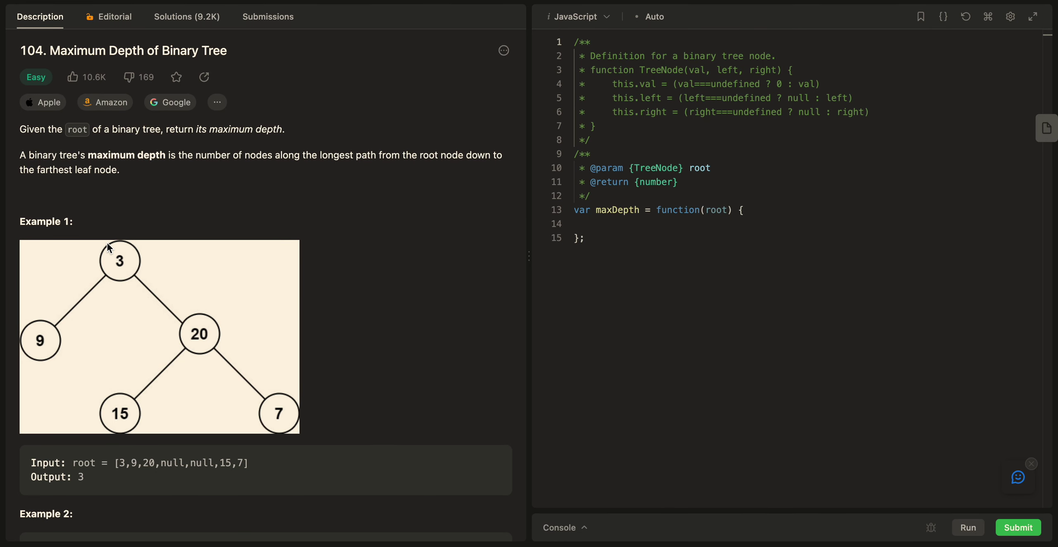
scroll(297, 418, "down", 1)
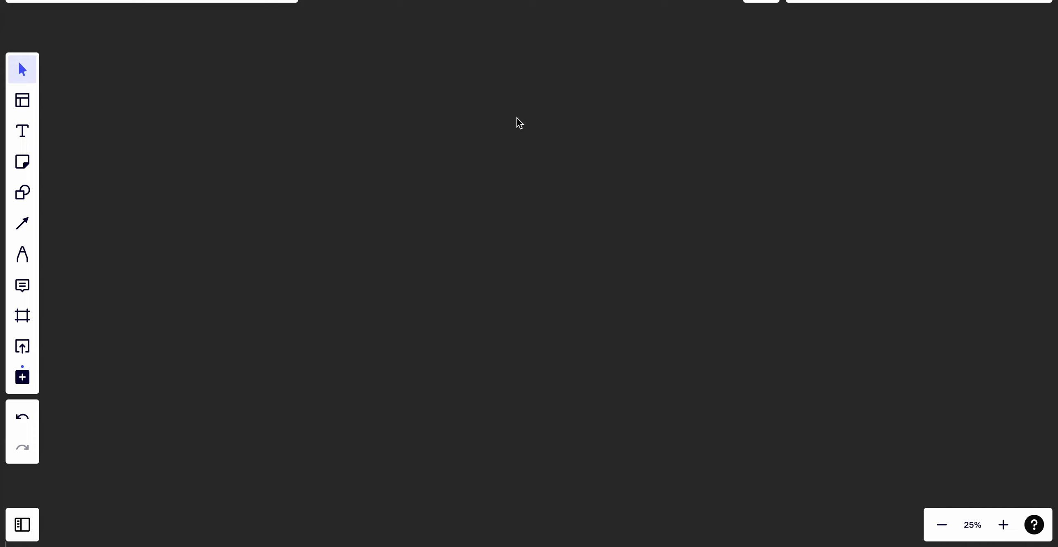
- With the pen, draw the root and its children 6→2 and 4→10, 5
left_click(517, 149)
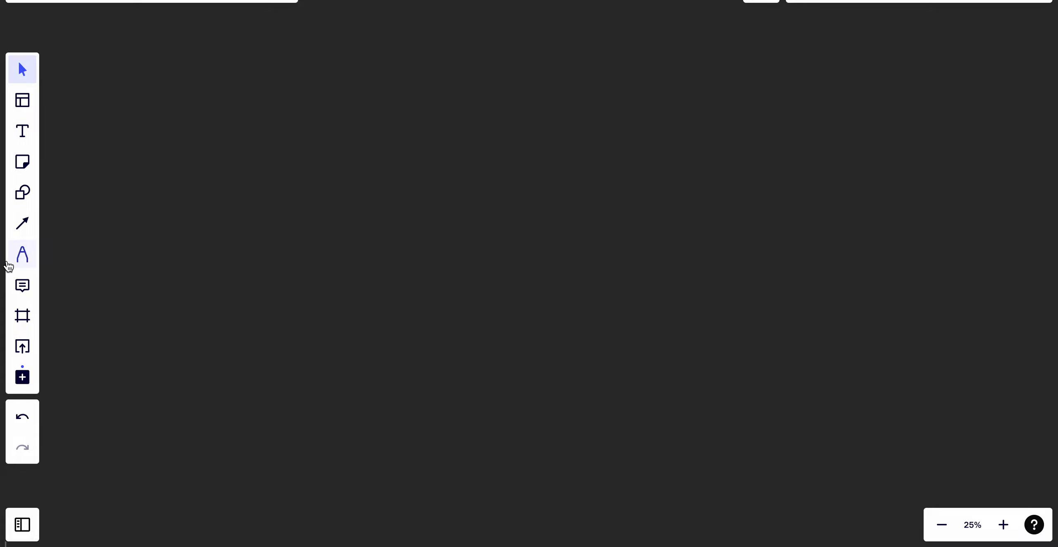
left_click(21, 256)
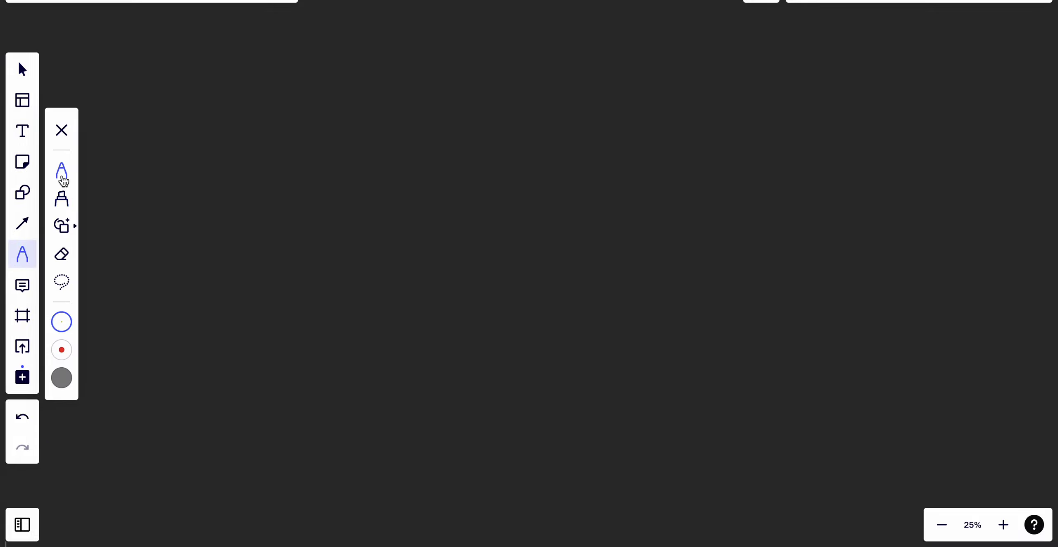
mouse_move(420, 77)
left_mouse_down()
mouse_move(427, 115)
mouse_move(531, 209)
mouse_move(631, 249)
mouse_move(633, 285)
left_mouse_up()
mouse_move(554, 221)
left_mouse_down()
mouse_move(497, 308)
mouse_move(483, 368)
mouse_move(457, 351)
left_mouse_up()
left_click_drag(668, 279, 782, 340)
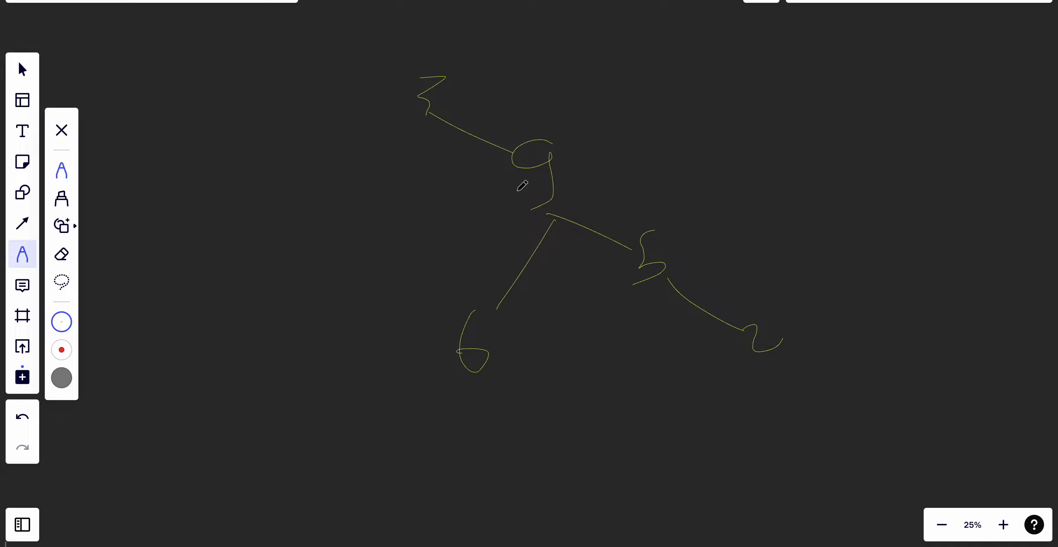
mouse_move(423, 117)
left_mouse_down()
mouse_move(349, 197)
mouse_move(288, 295)
mouse_move(244, 319)
mouse_move(263, 325)
mouse_move(279, 355)
left_mouse_up()
mouse_move(330, 242)
left_mouse_down()
mouse_move(378, 278)
mouse_move(391, 324)
mouse_move(386, 305)
left_mouse_up()
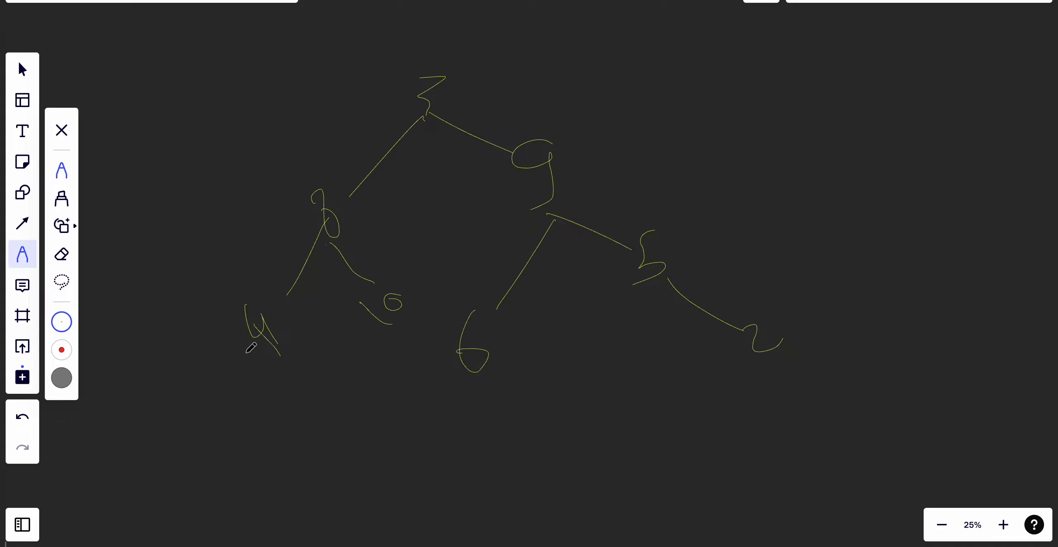
mouse_move(247, 354)
left_mouse_down()
mouse_move(219, 385)
mouse_move(199, 460)
left_mouse_up()
- Add the 11 and 3 nodes under the 2, then cross out the 3
mouse_move(745, 352)
left_mouse_down()
mouse_move(682, 400)
mouse_move(642, 458)
left_mouse_up()
left_click_drag(653, 419, 677, 452)
left_click_drag(802, 350, 848, 436)
left_click(833, 379)
left_click_drag(847, 400, 878, 438)
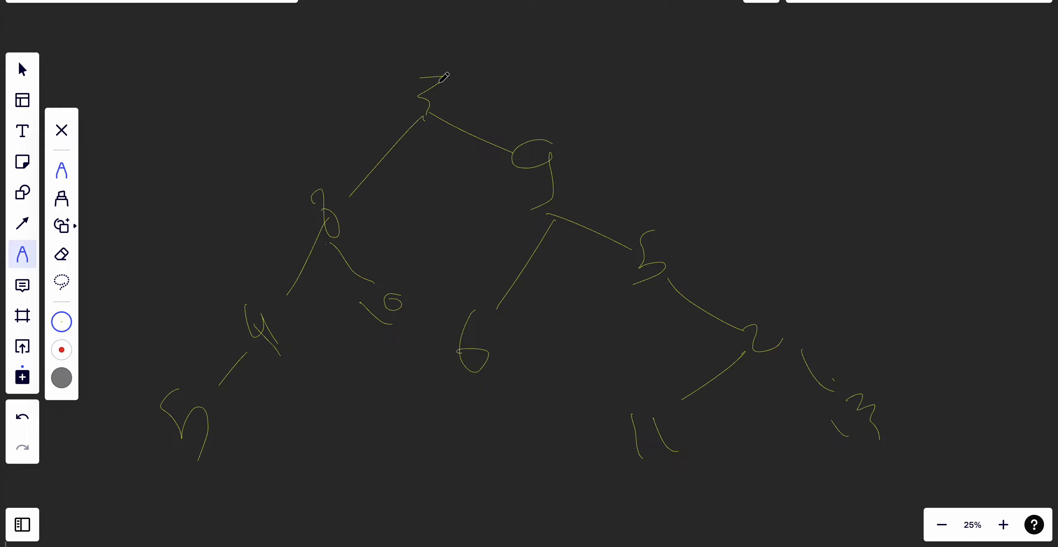
mouse_move(875, 404)
left_mouse_down()
mouse_move(885, 403)
mouse_move(846, 446)
left_mouse_up()
left_click_drag(789, 329, 821, 334)
- Write a circled number at the board's upper right
left_click_drag(893, 236, 866, 171)
mouse_move(872, 124)
left_mouse_down()
mouse_move(892, 163)
mouse_move(876, 176)
left_mouse_up()
left_click_drag(892, 88, 853, 127)
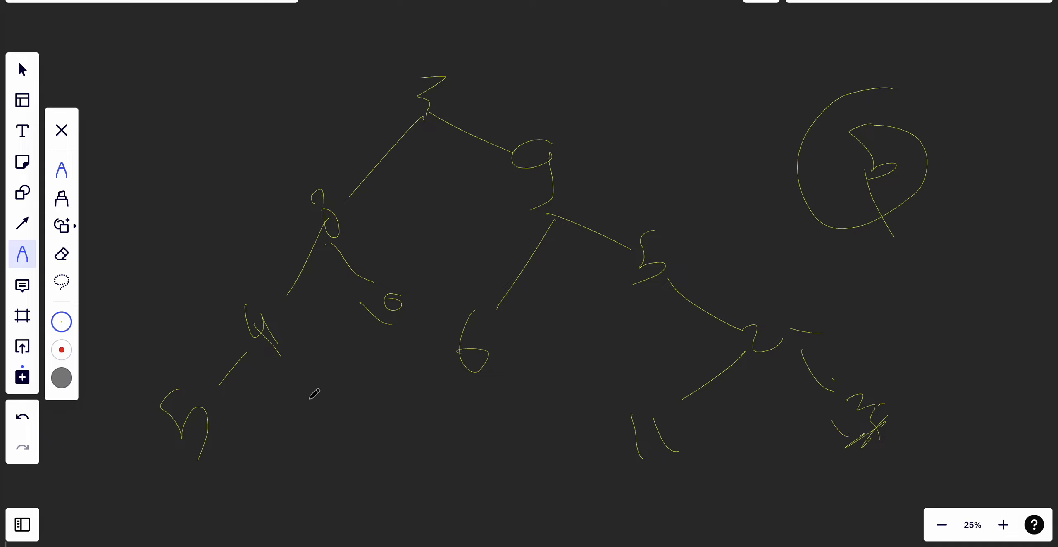
- Loop the subtrees in red ink and write an underlined 'Recursive' below
left_click(63, 352)
left_click_drag(444, 52, 343, 207)
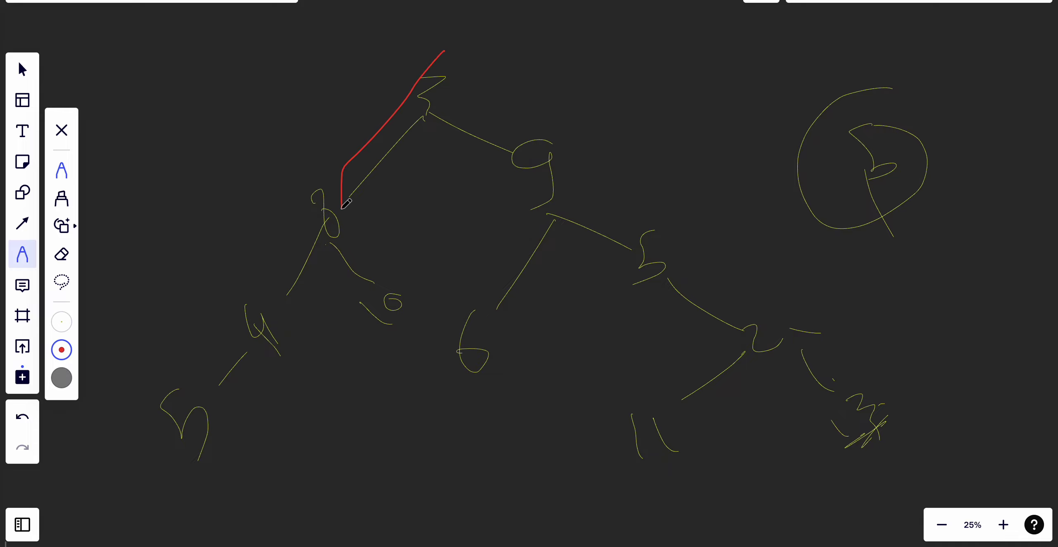
mouse_move(342, 169)
left_mouse_down()
mouse_move(227, 411)
mouse_move(435, 169)
mouse_move(453, 90)
mouse_move(771, 393)
mouse_move(492, 196)
left_mouse_up()
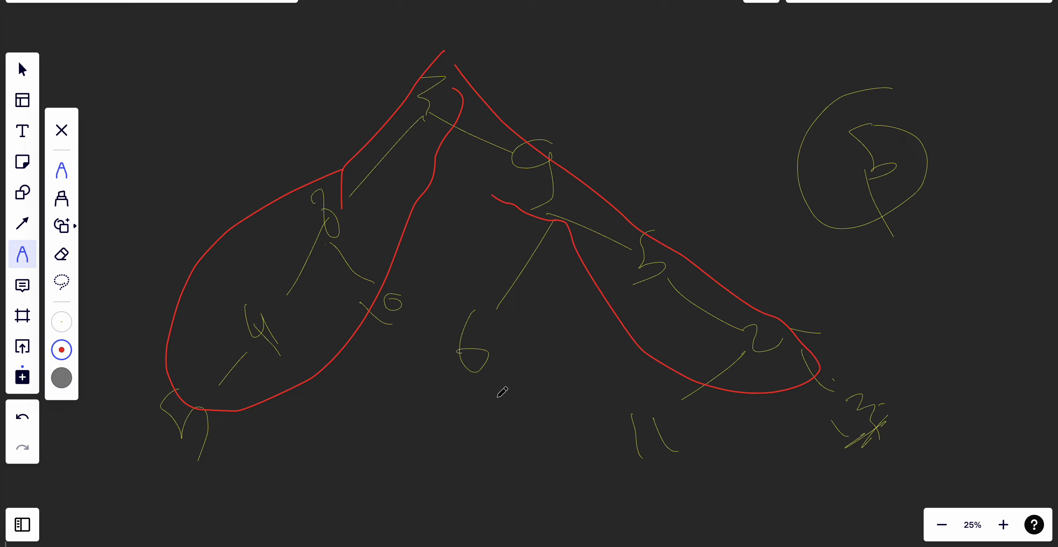
mouse_move(422, 460)
left_mouse_down()
mouse_move(436, 471)
mouse_move(493, 463)
mouse_move(503, 444)
mouse_move(529, 446)
mouse_move(539, 432)
mouse_move(566, 452)
mouse_move(382, 524)
left_mouse_up()
left_click_drag(435, 499, 495, 479)
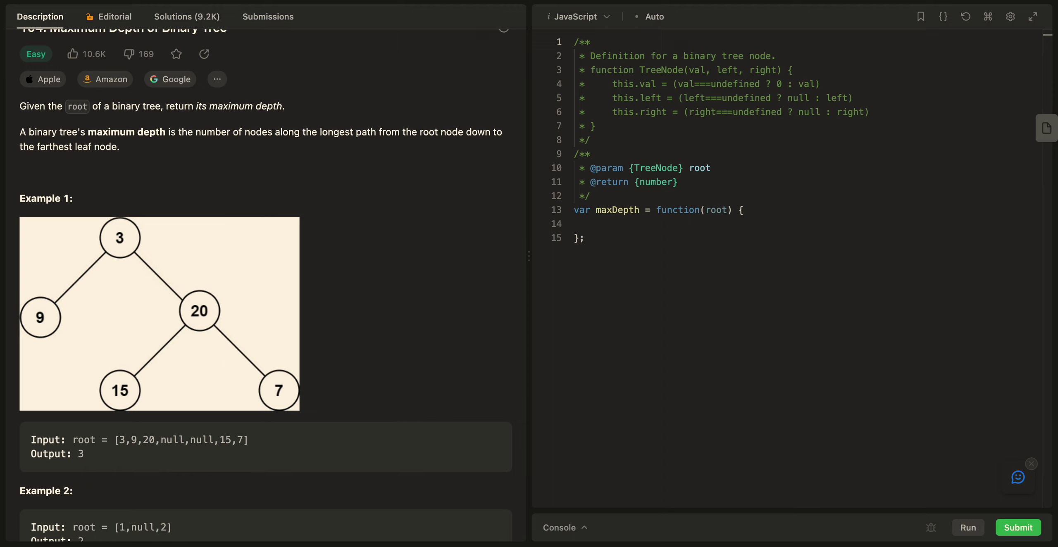
- Add a null-root base case at the top of maxDepth
left_click(752, 210)
key("Return")
type("oif")
key("BackSpace")
key("BackSpace")
type("if(")
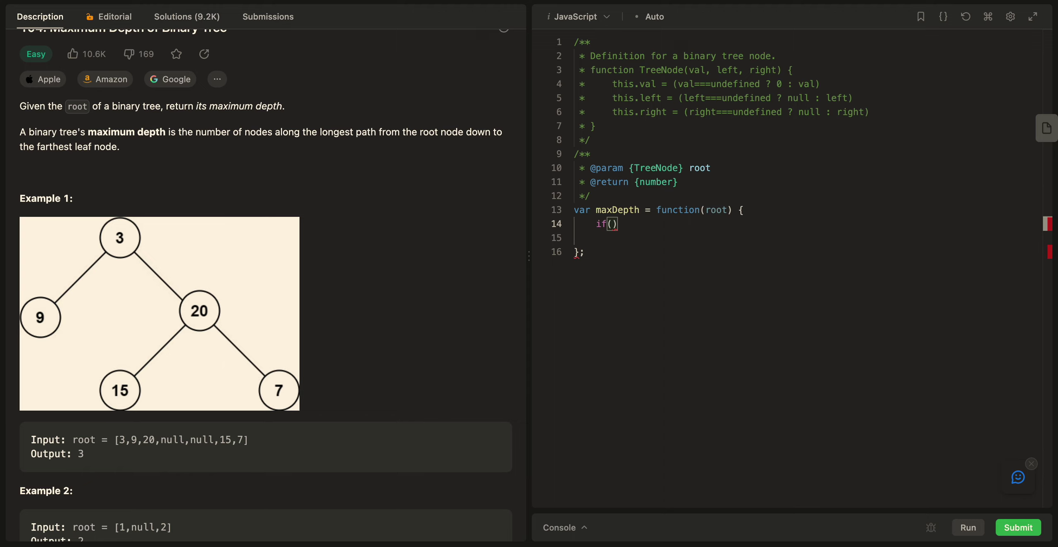
type("root === nulkl")
key("BackSpace")
key("BackSpace")
type("l) re")
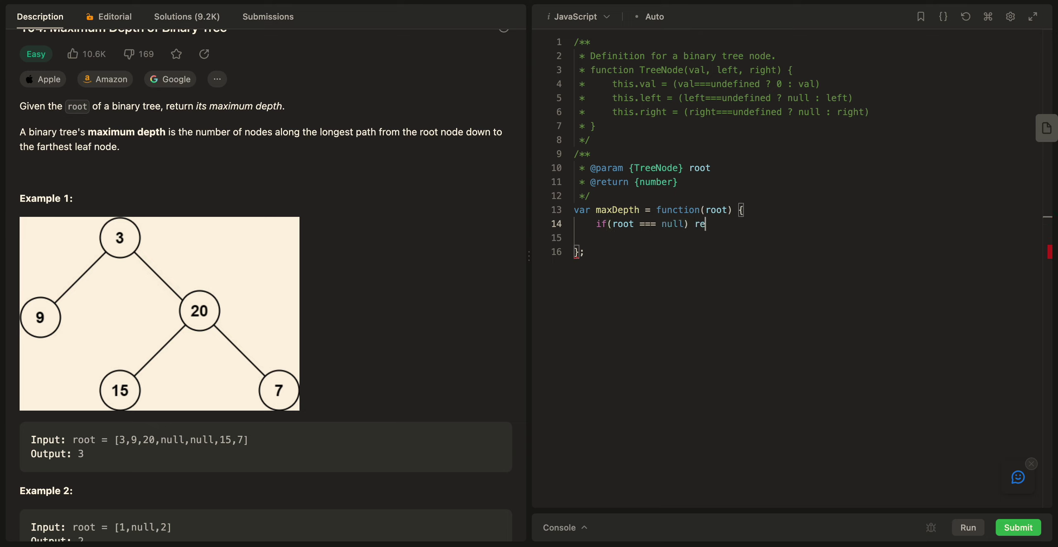
type("turn 0")
key("Return")
type("turn Ma")
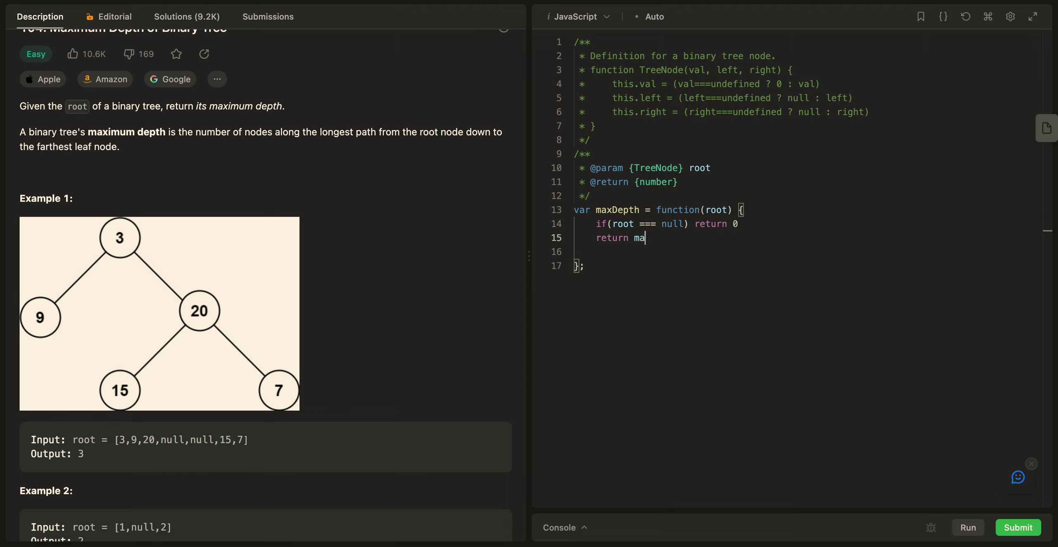
type("th.")
type("max")
type("(")
type("1 +.")
- Write the return as Math.max(1 + maxDepth(root.left), 1 + maxDepth(...))
key("BackSpace")
key("BackSpace")
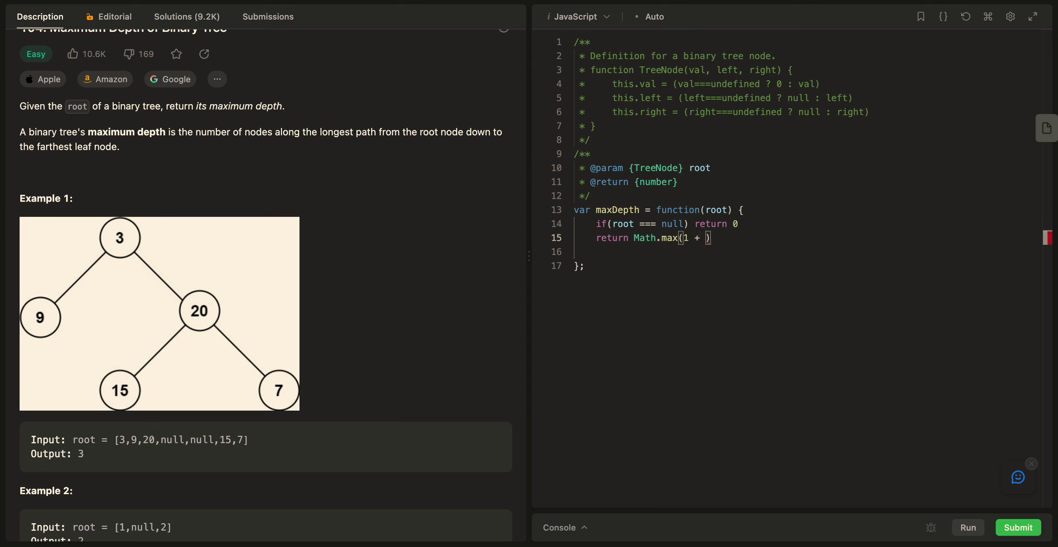
type("max")
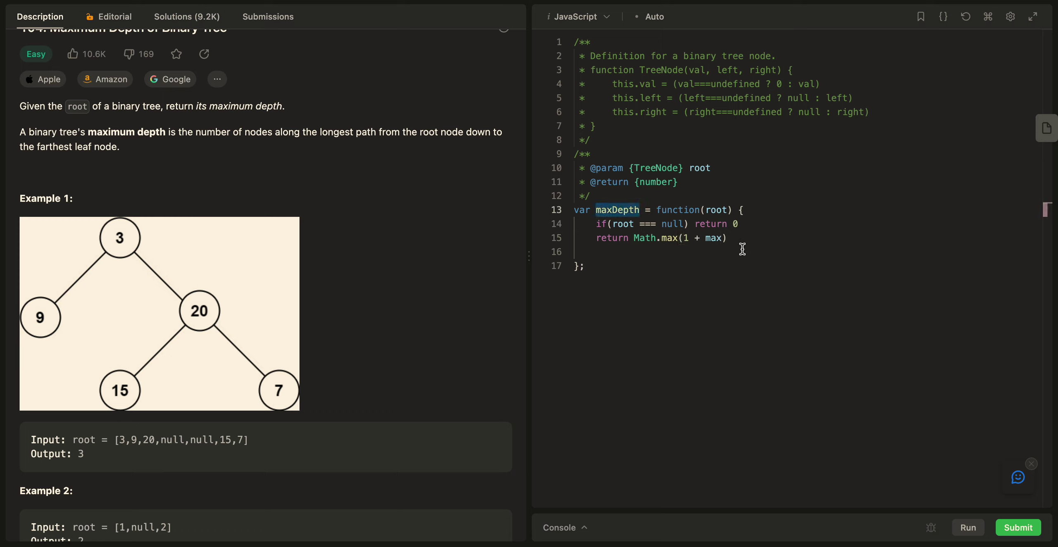
type("Depth")
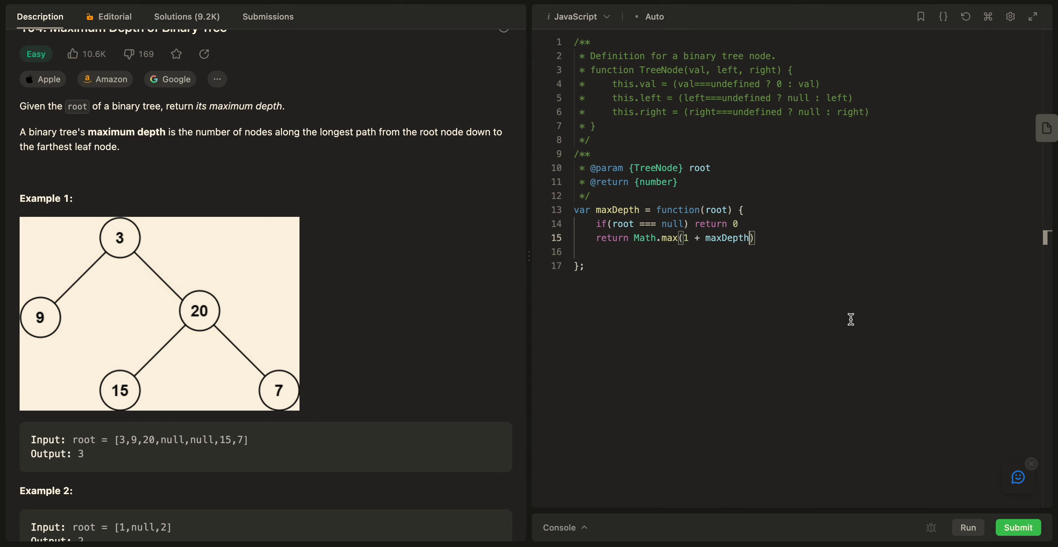
type("(")
type("root")
type(".left")
type("), maxDepth(")
key("BackSpace")
key("BackSpace")
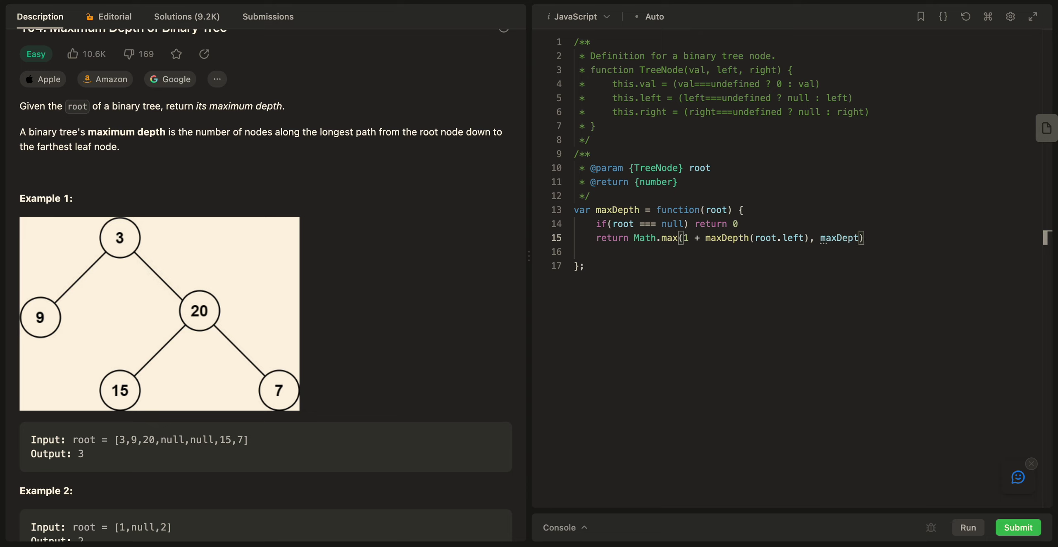
left_click(727, 239)
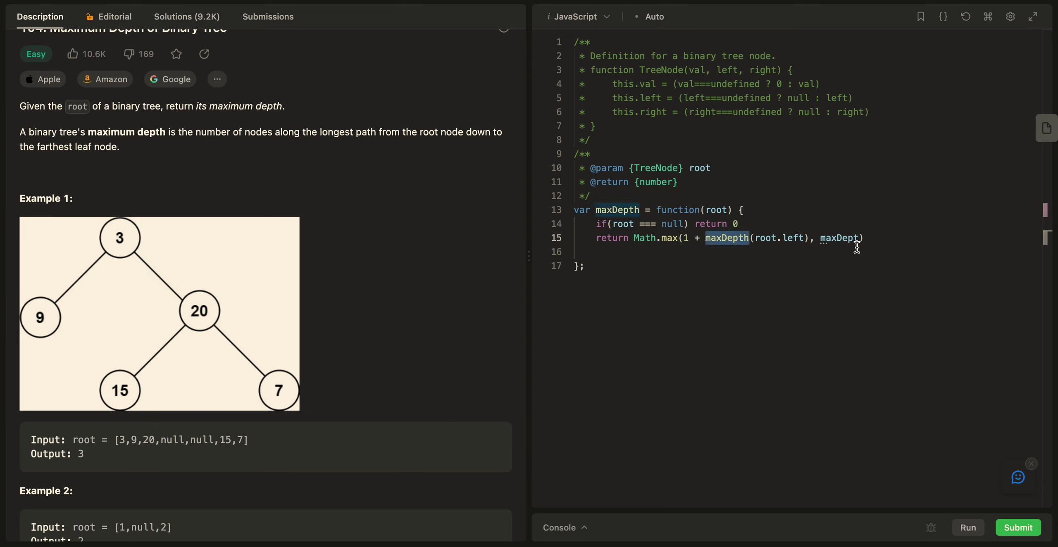
left_click(822, 226)
left_click(820, 238)
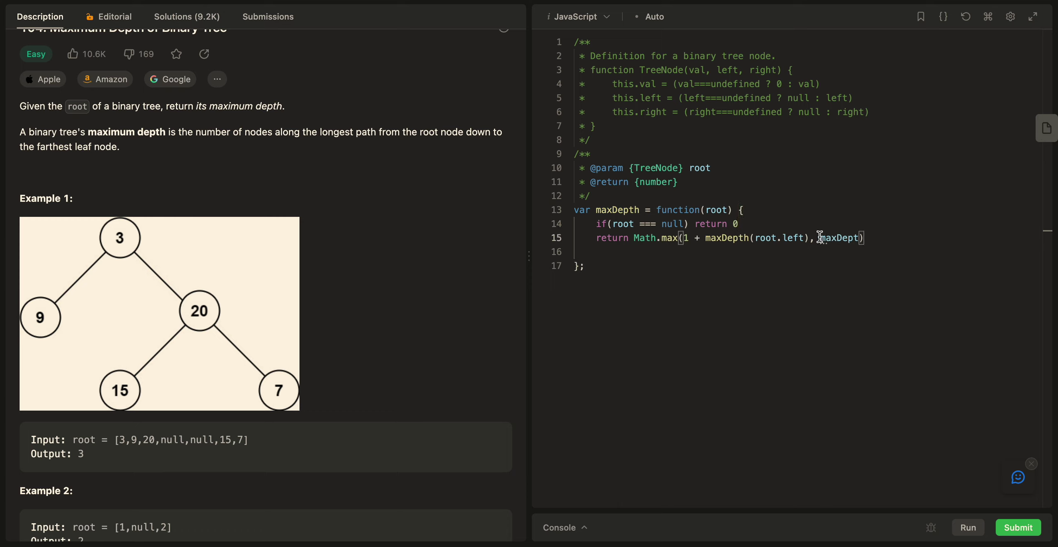
type("1 +")
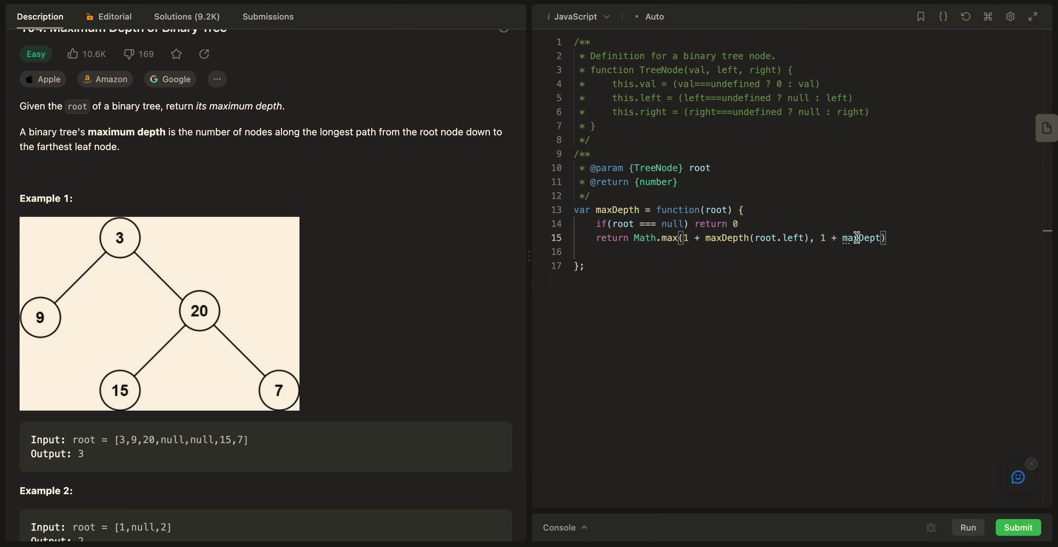
key("alt+Right")
type("h(")
type("root.right")
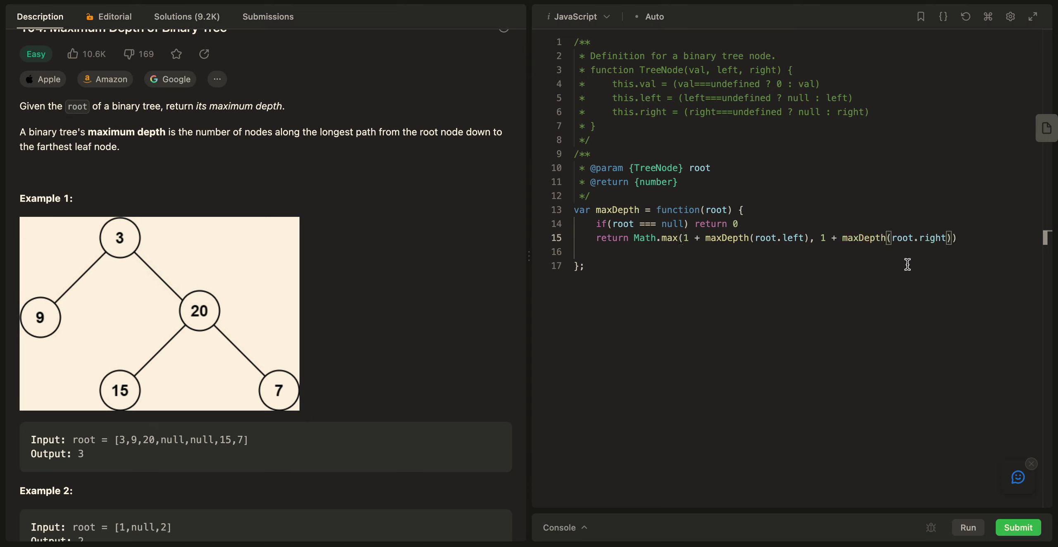
- Submit the solution, close the result, and add a root = 3 comment below the null check
left_click(1018, 527)
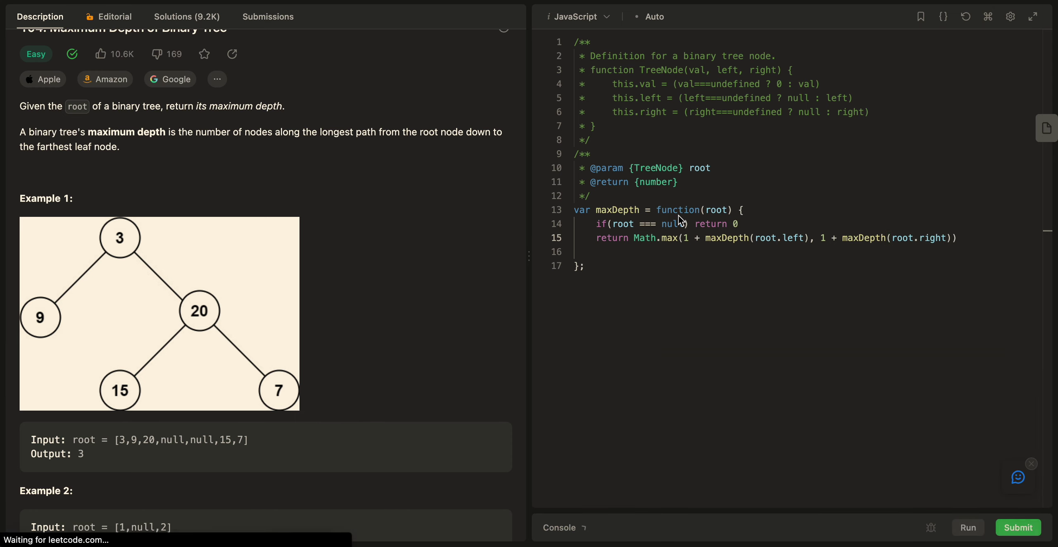
left_click(550, 17)
left_click(590, 272)
left_click(761, 224)
key("Return")
key("Return")
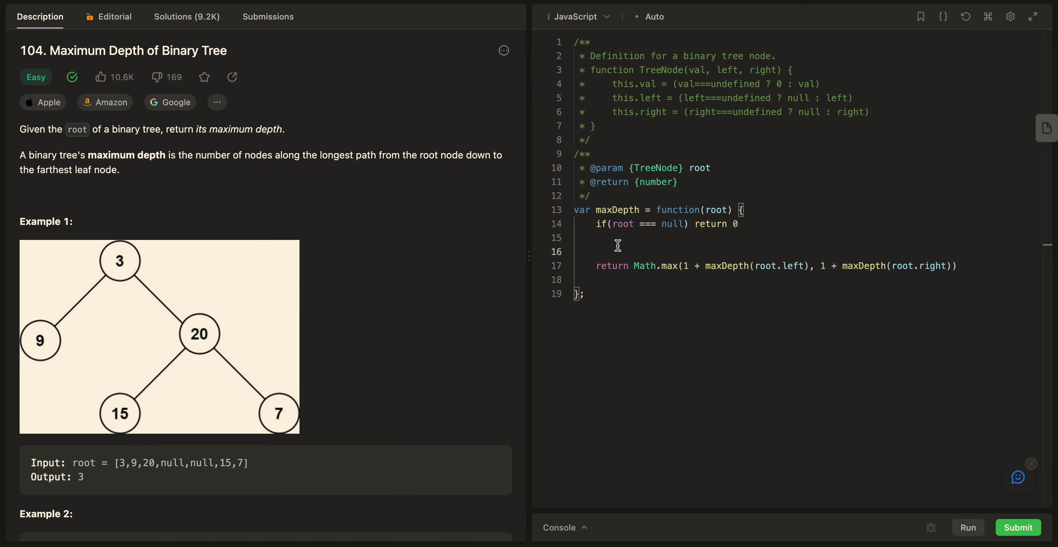
type("// r")
type("oot")
- Move the root = 3 comment above the null check and remove the extra blank line
left_click(640, 257)
triple_click(639, 257)
key("ctrl+x")
left_click(761, 210)
key("Return")
key("Return")
key("ctrl+v")
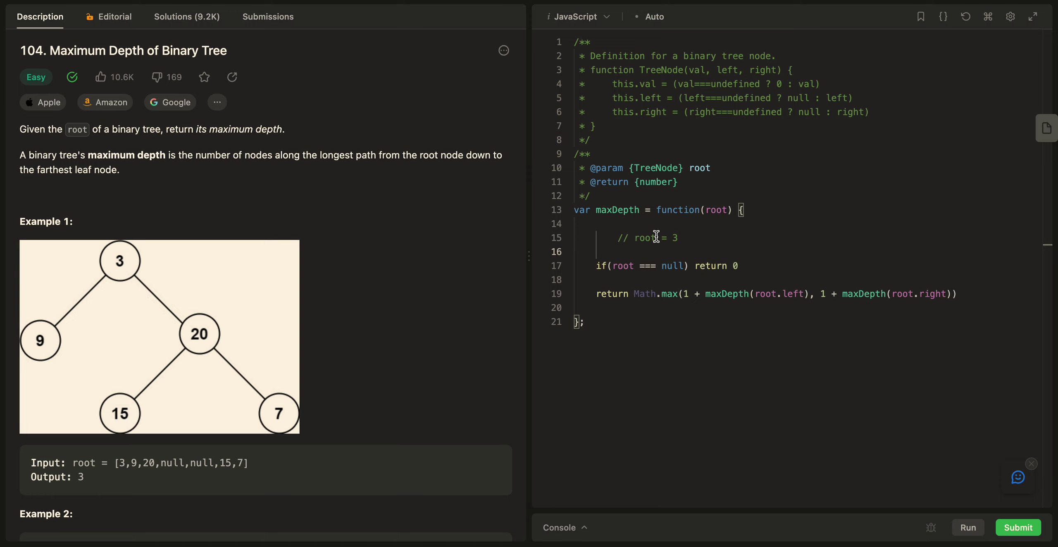
left_click(621, 237)
key("BackSpace")
key("BackSpace")
key("BackSpace")
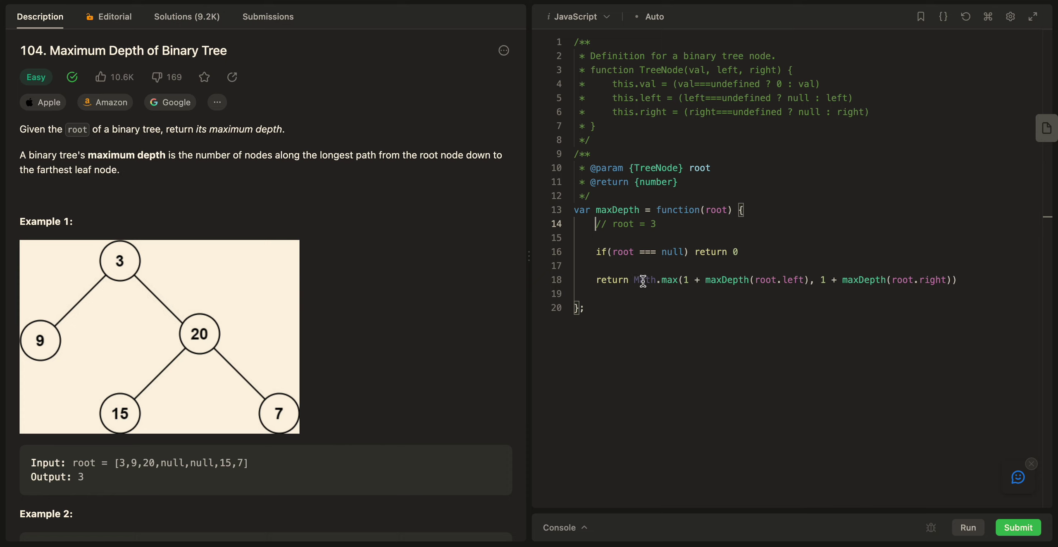
- Select the maxDepth(root.left) call in the return line on line 18
double_click(717, 280)
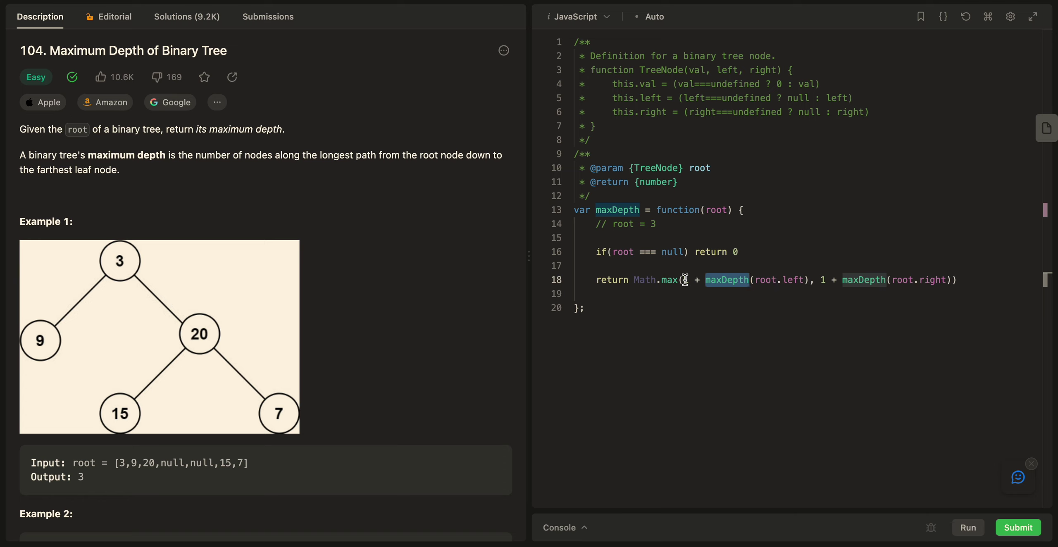
left_click_drag(683, 281, 947, 276)
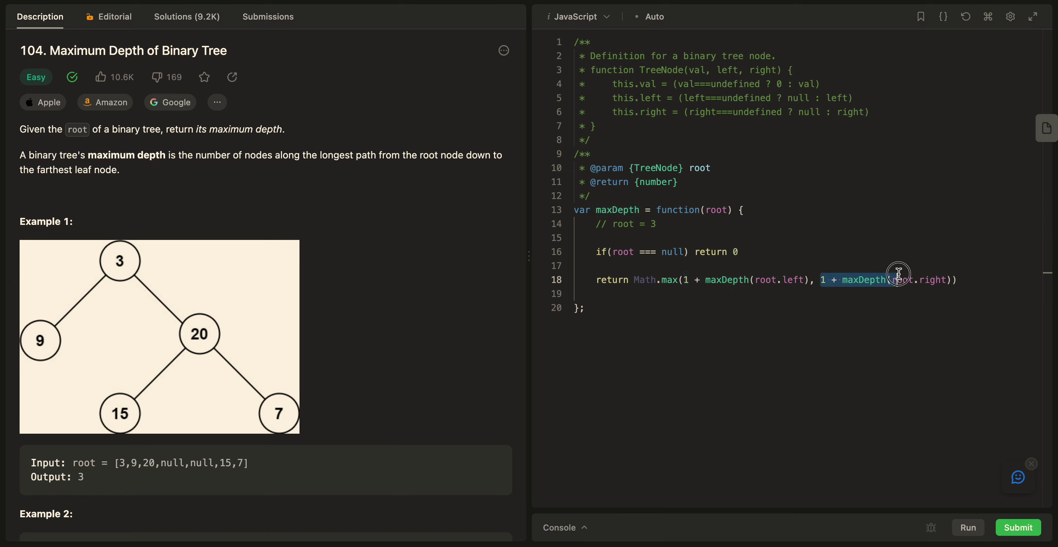
double_click(723, 280)
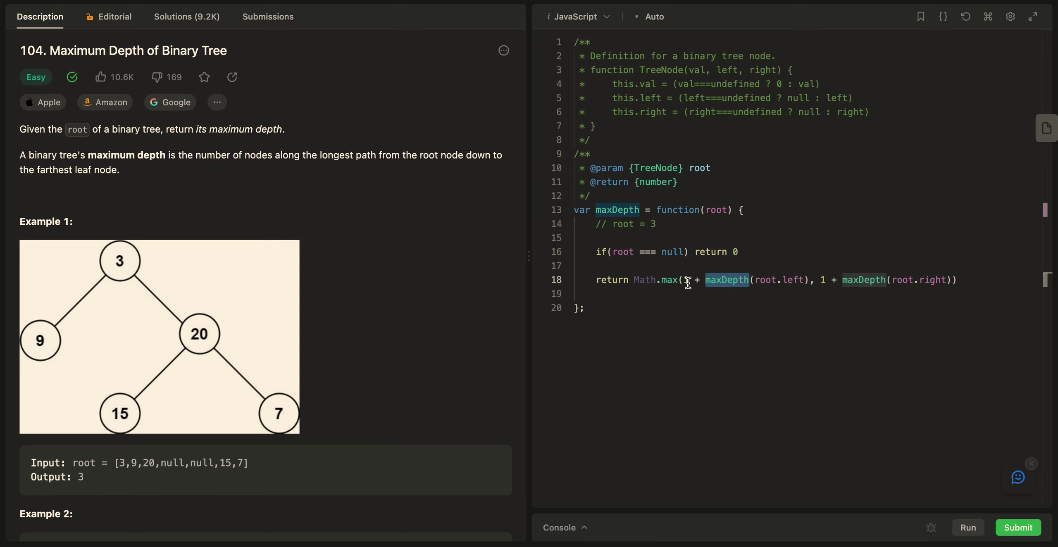
left_click(705, 279)
left_click_drag(705, 279, 807, 279)
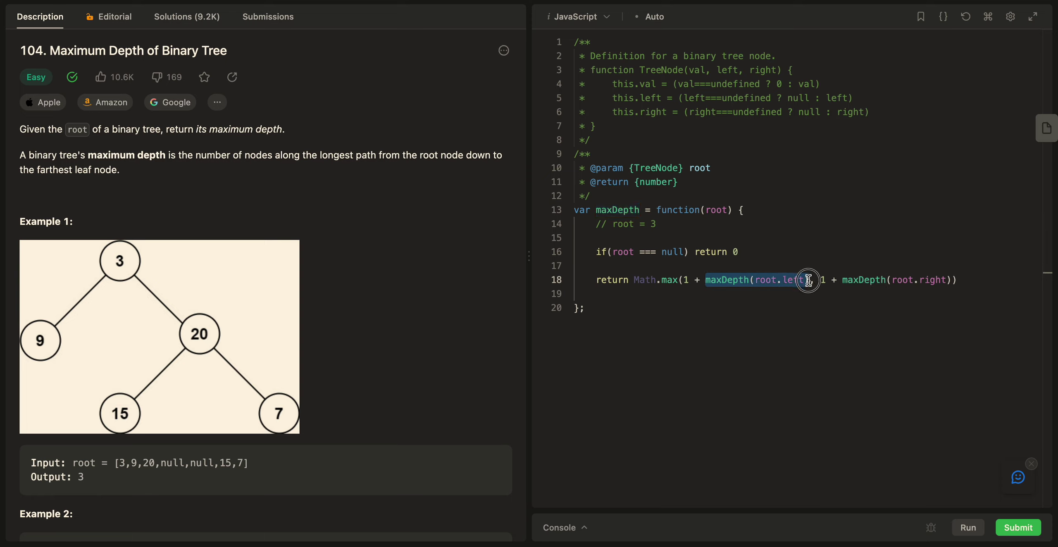
left_click_drag(808, 280, 811, 280)
- Change the comment to root = 9, then add and delete a 2 below the return line
left_click(664, 221)
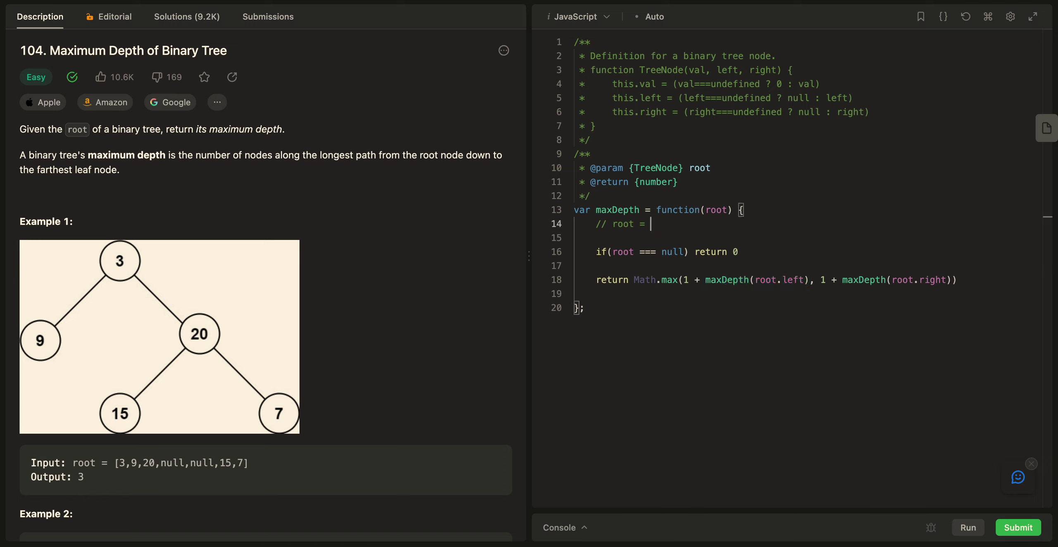
type("9")
double_click(604, 251)
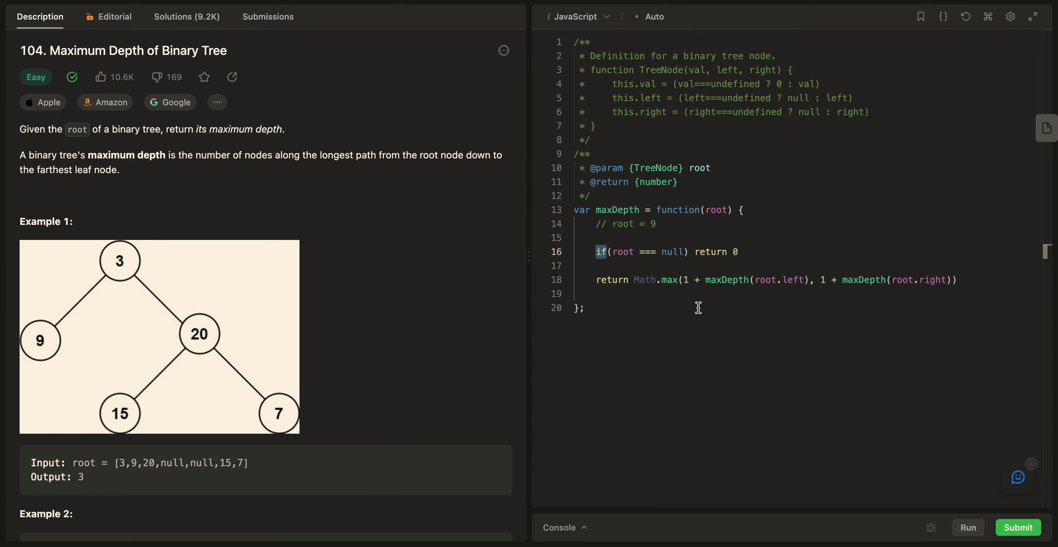
left_click(723, 298)
type("2")
key("BackSpace")
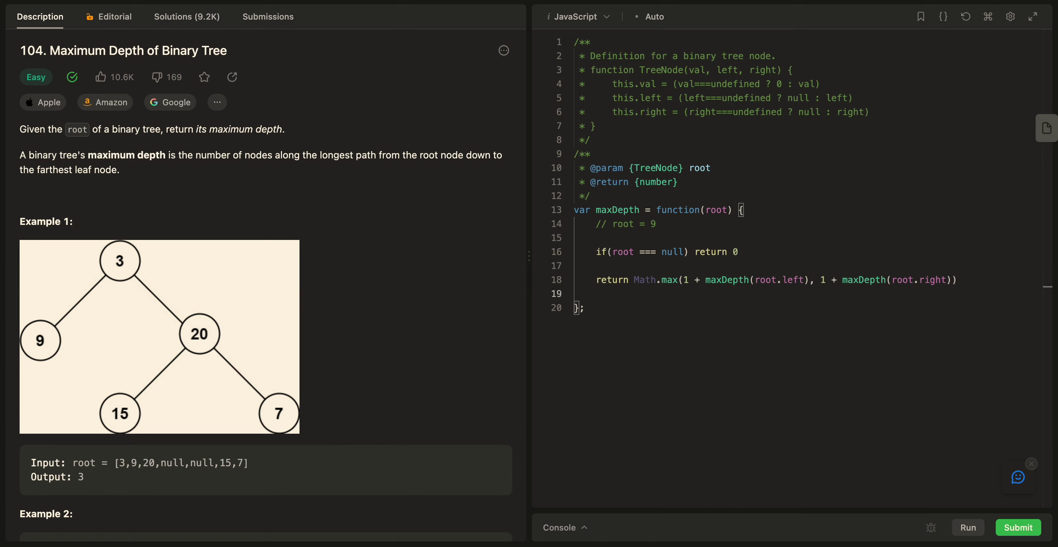